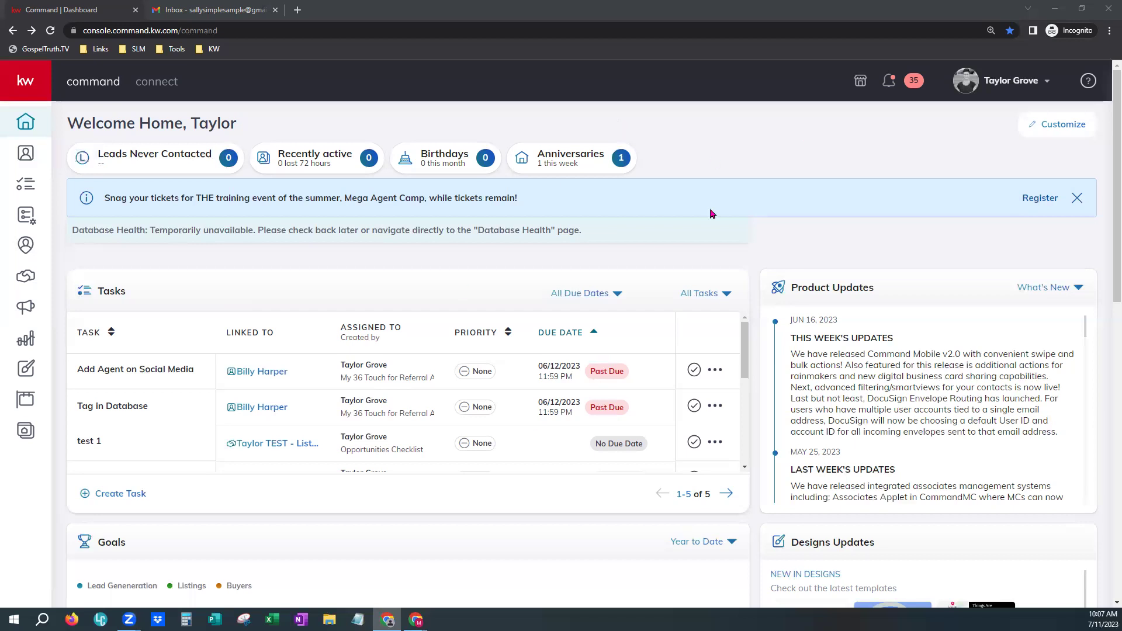
Step: Check the Gmail inbox, and open the Command settings page that lists the connected applications
{"action": "left_click", "coordinate": [210, 14]}
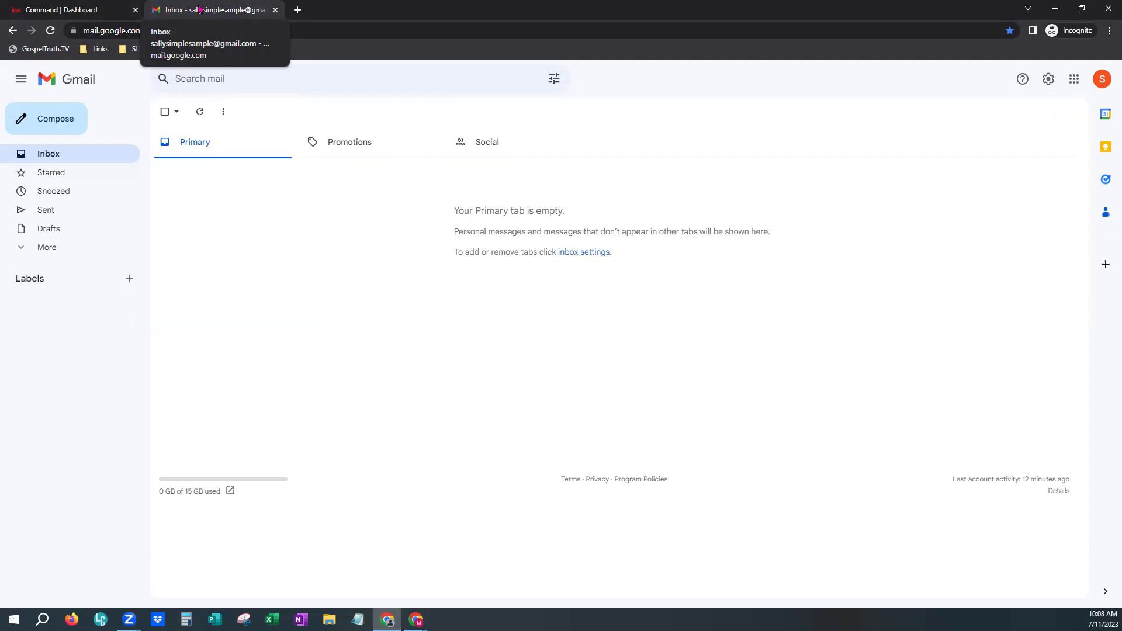
{"action": "left_click", "coordinate": [57, 12]}
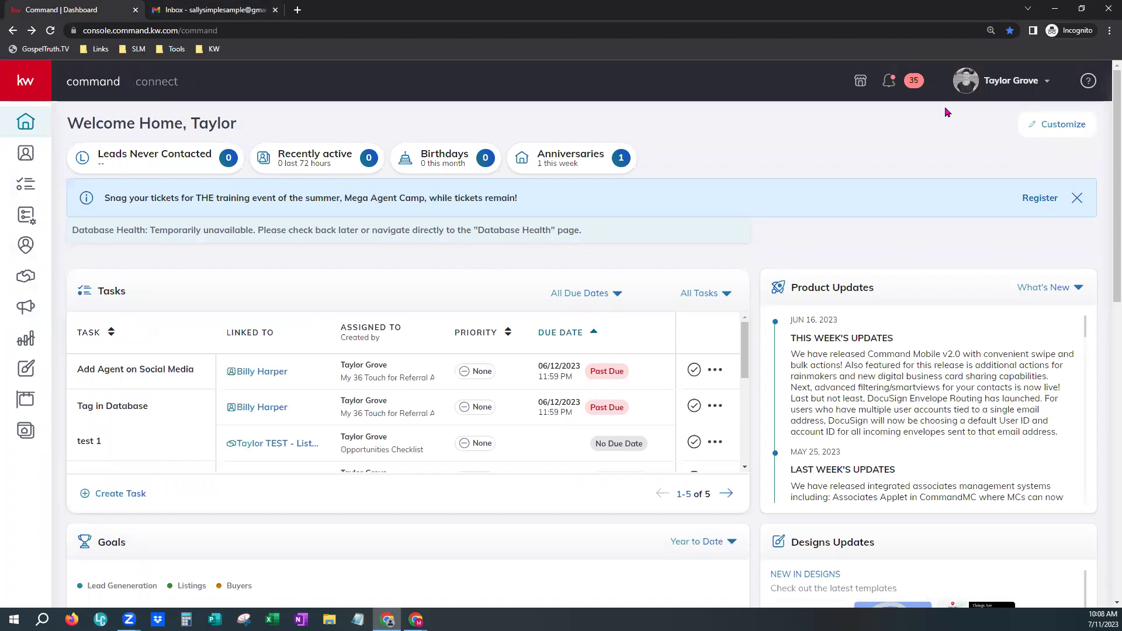
{"action": "left_click", "coordinate": [1036, 93]}
{"action": "left_click", "coordinate": [909, 341]}
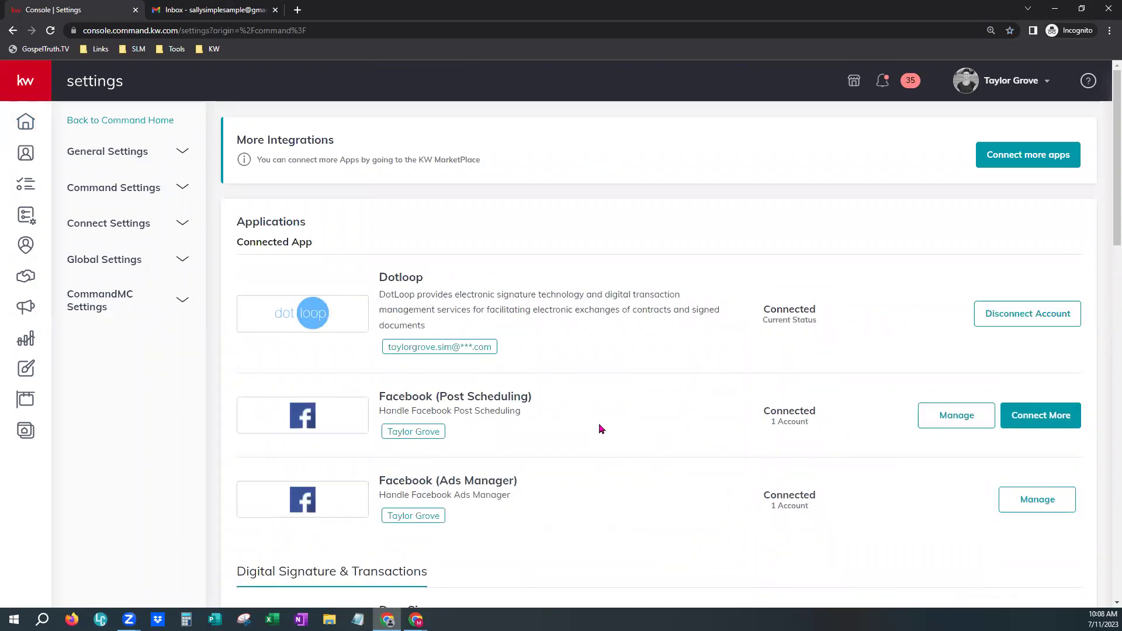
Step: Connect the Gmail integration under Productivity using the listed Google account, allowing Keller Cloud to view email messages and settings
{"action": "scroll", "coordinate": [600, 428], "scroll_direction": "down", "scroll_amount": 8}
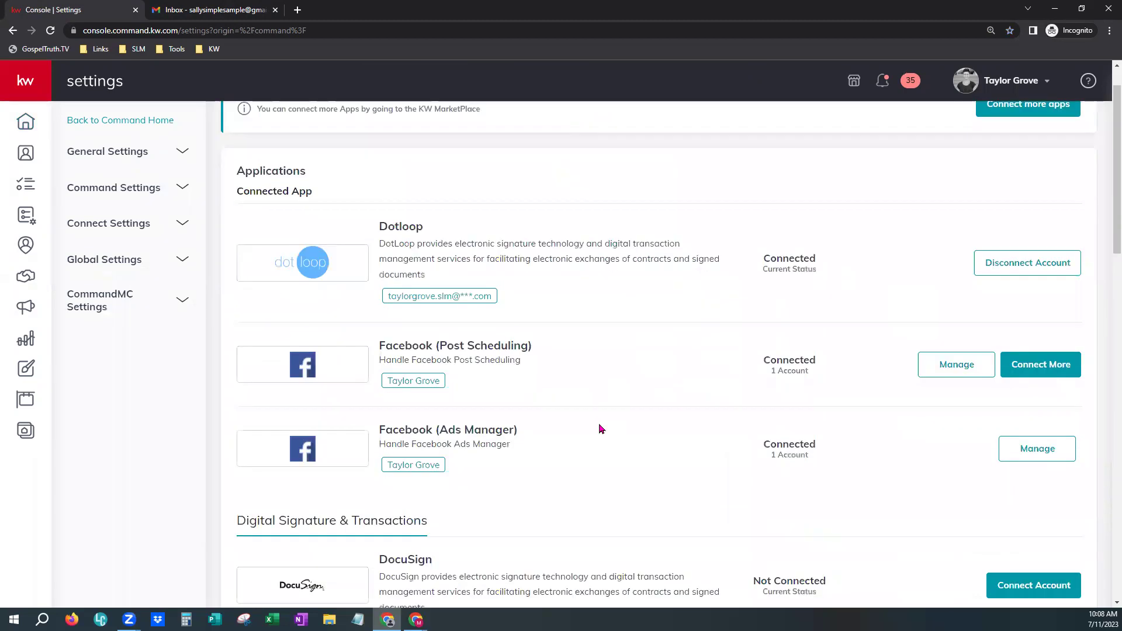
{"action": "scroll", "coordinate": [599, 428], "scroll_direction": "down", "scroll_amount": 2}
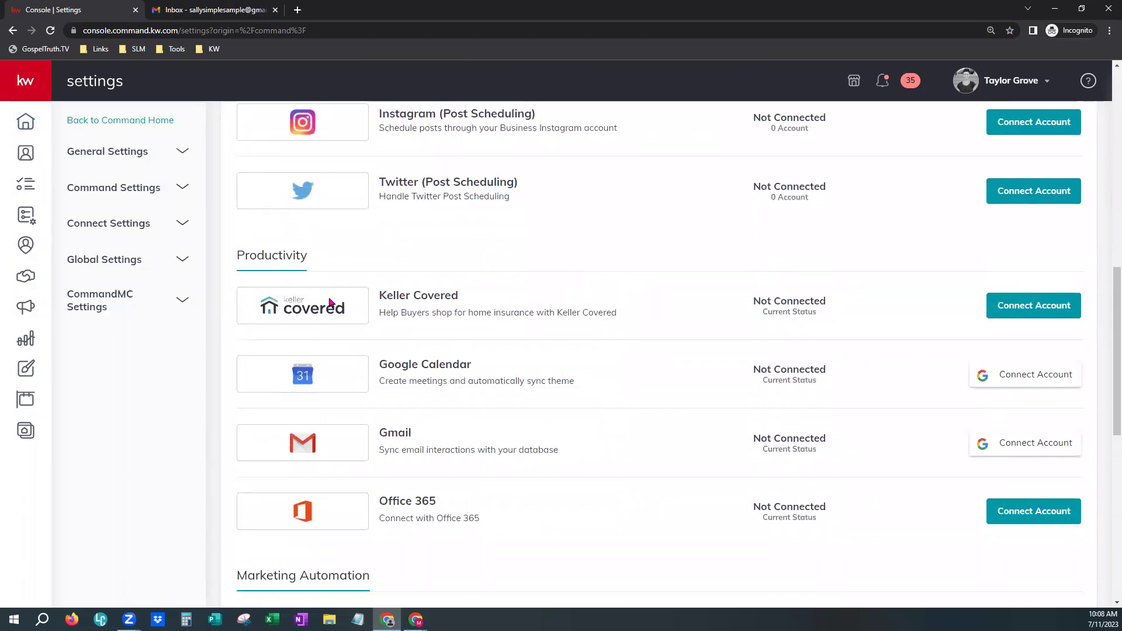
{"action": "scroll", "coordinate": [580, 398], "scroll_direction": "down", "scroll_amount": 1}
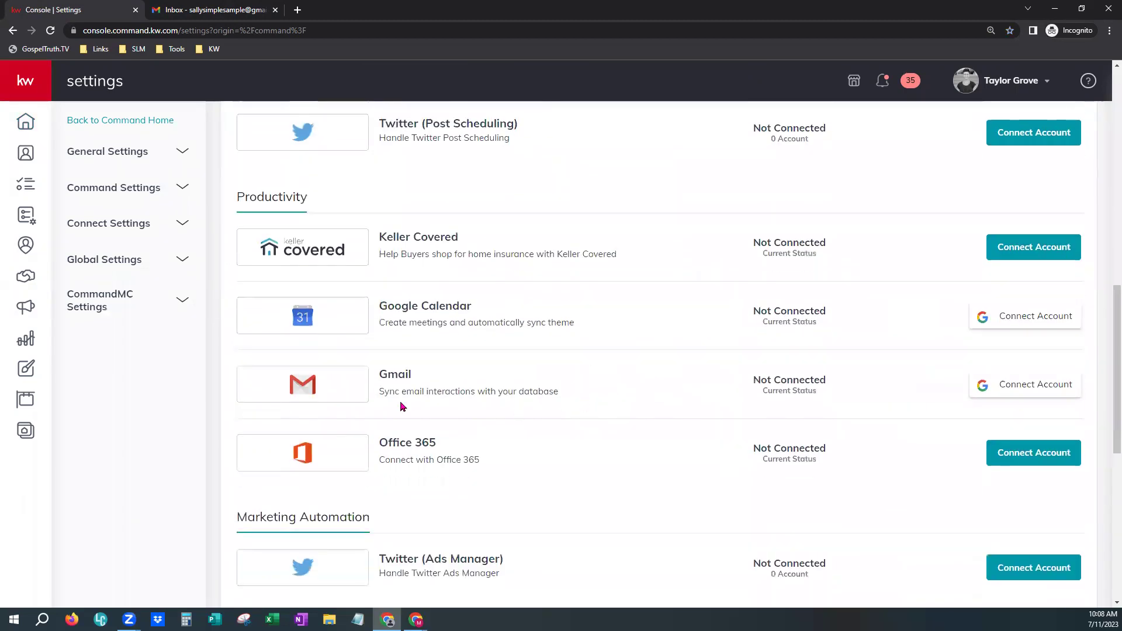
{"action": "left_click_drag", "start_coordinate": [386, 374], "coordinate": [427, 381]}
{"action": "left_click", "coordinate": [670, 404]}
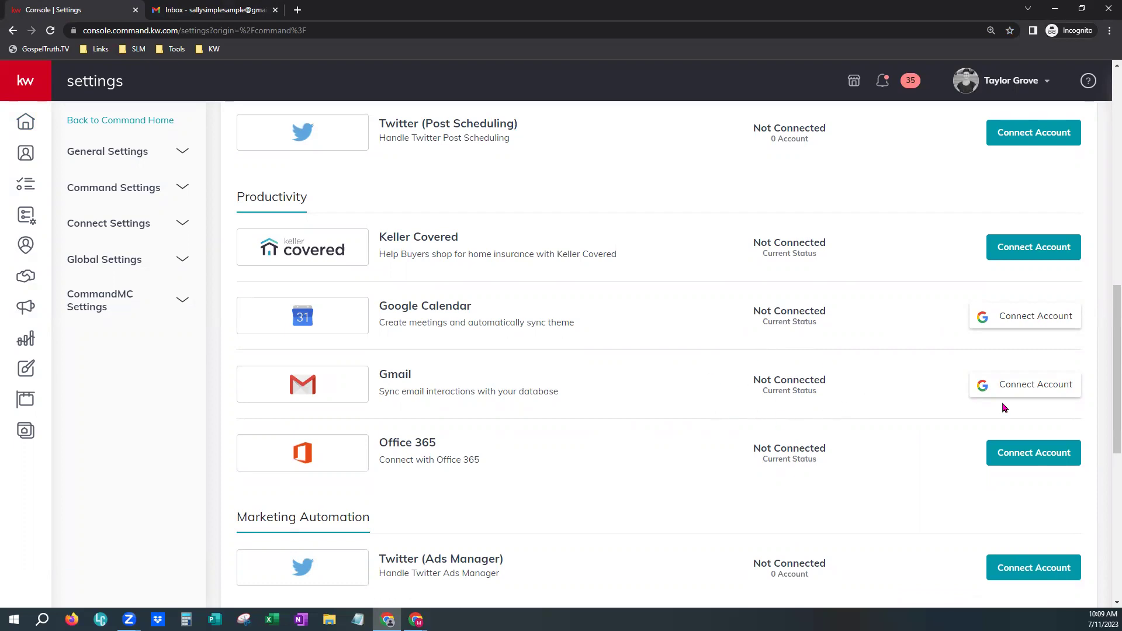
{"action": "left_click", "coordinate": [1061, 397]}
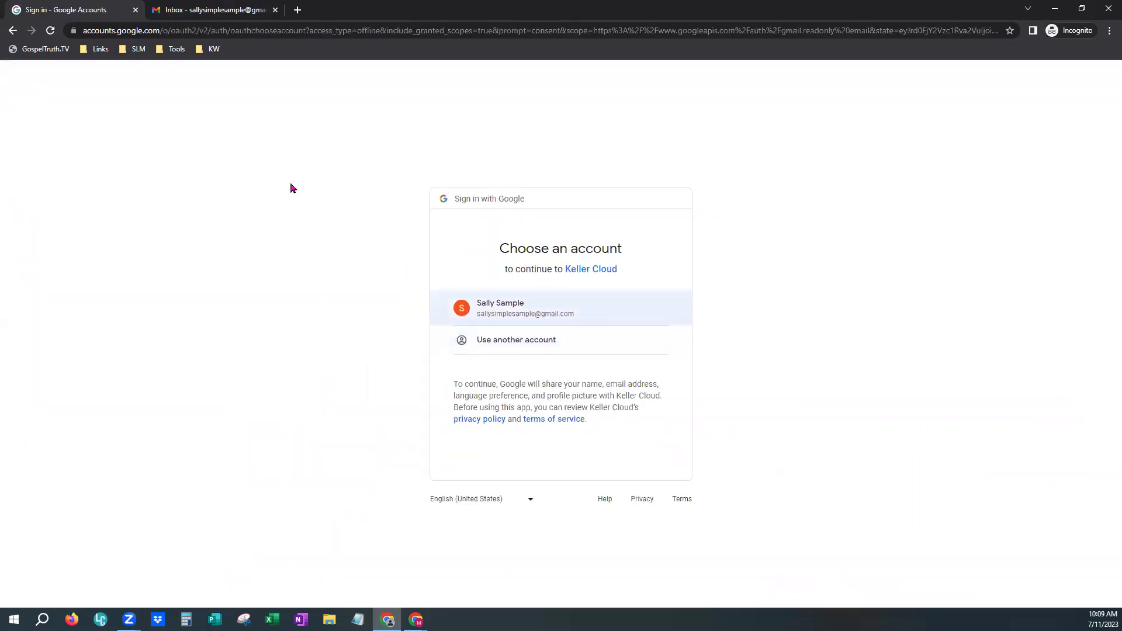
{"action": "mouse_move", "coordinate": [228, 14]}
{"action": "left_click", "coordinate": [532, 322]}
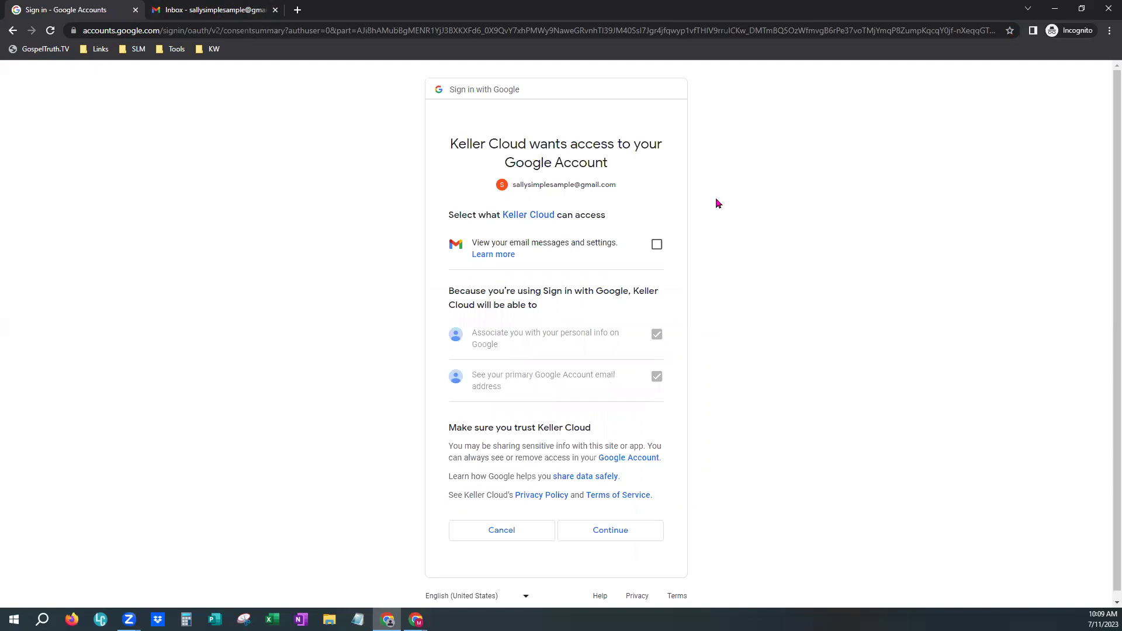
{"action": "left_click", "coordinate": [657, 245]}
{"action": "left_click", "coordinate": [604, 541]}
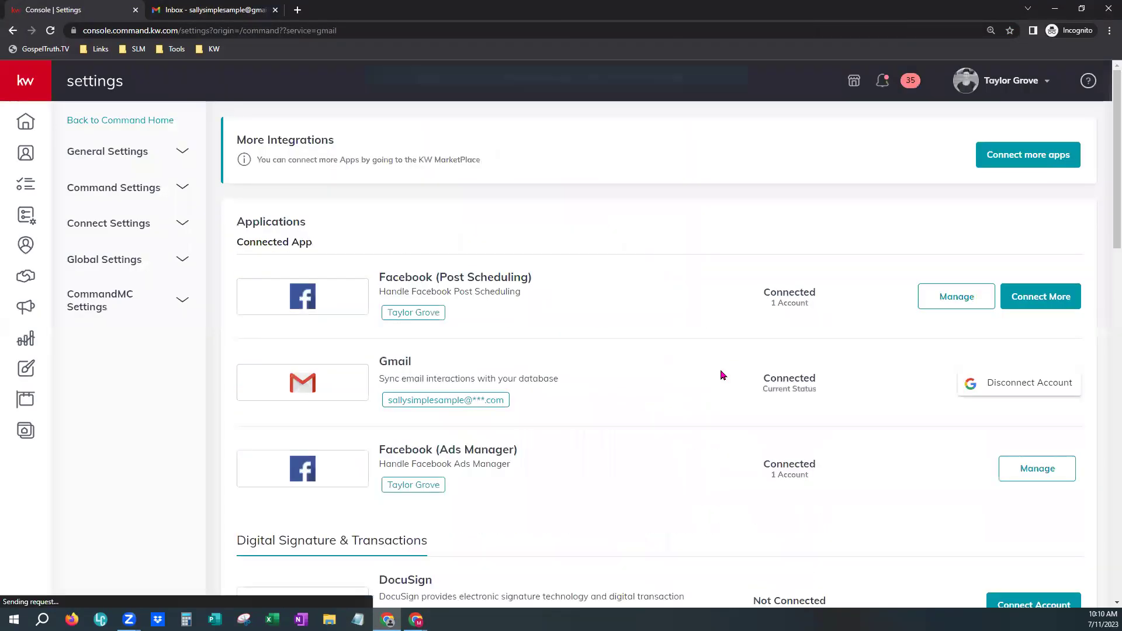
Step: Review the Gmail entry under Connected App, checking which email account is linked
{"action": "left_click_drag", "start_coordinate": [413, 83], "coordinate": [505, 80]}
{"action": "left_click", "coordinate": [468, 102]}
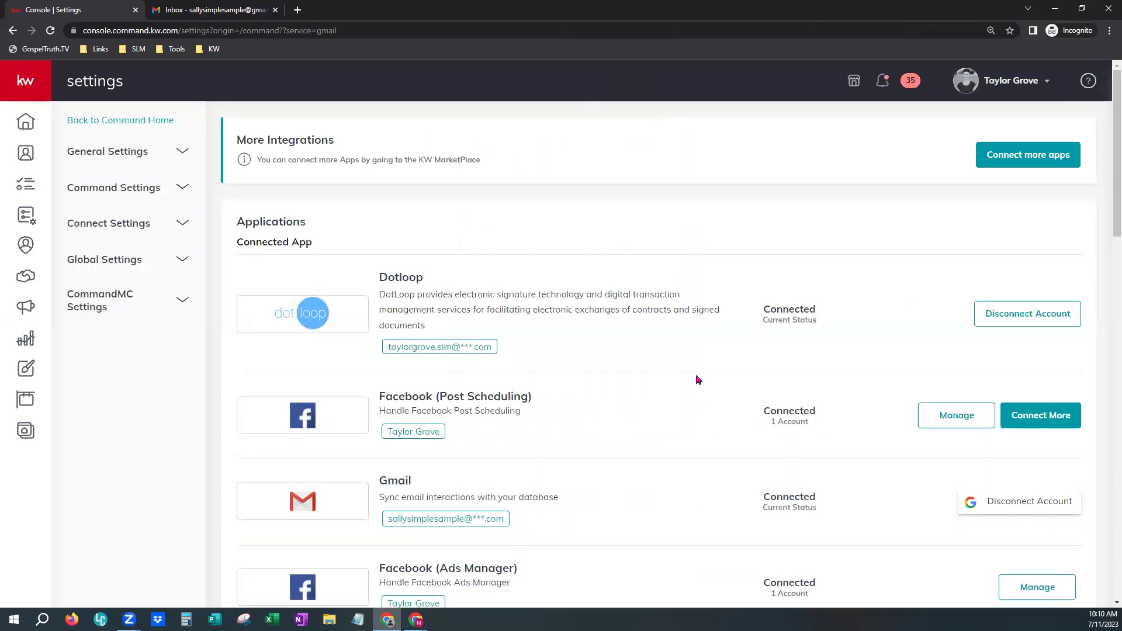
{"action": "scroll", "coordinate": [648, 491], "scroll_direction": "down", "scroll_amount": 1}
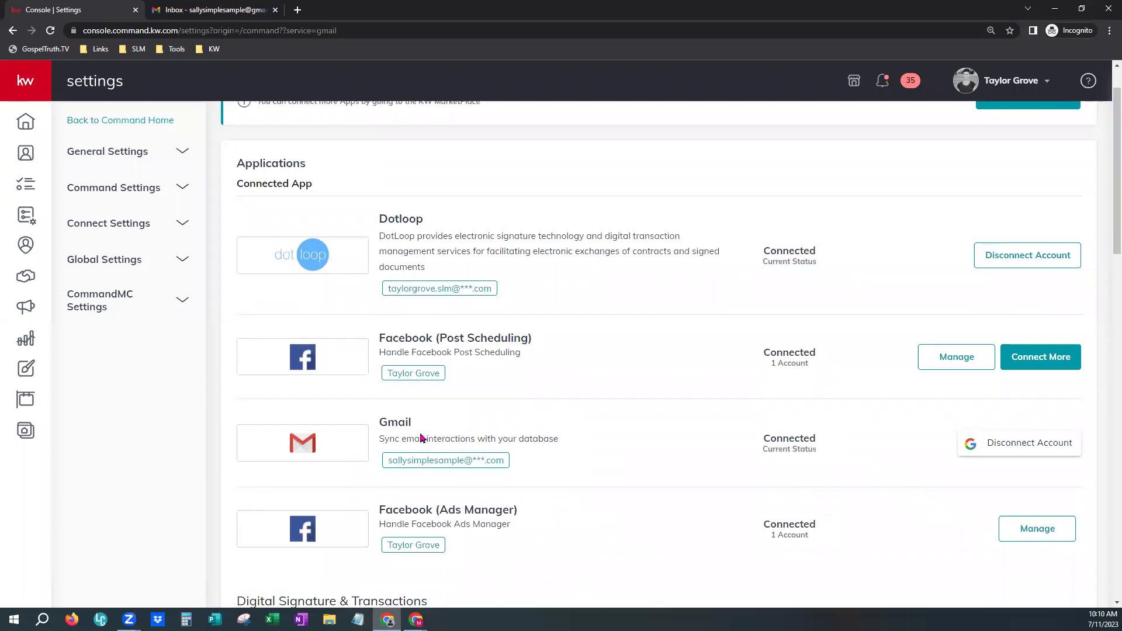
{"action": "left_click_drag", "start_coordinate": [235, 182], "coordinate": [316, 188]}
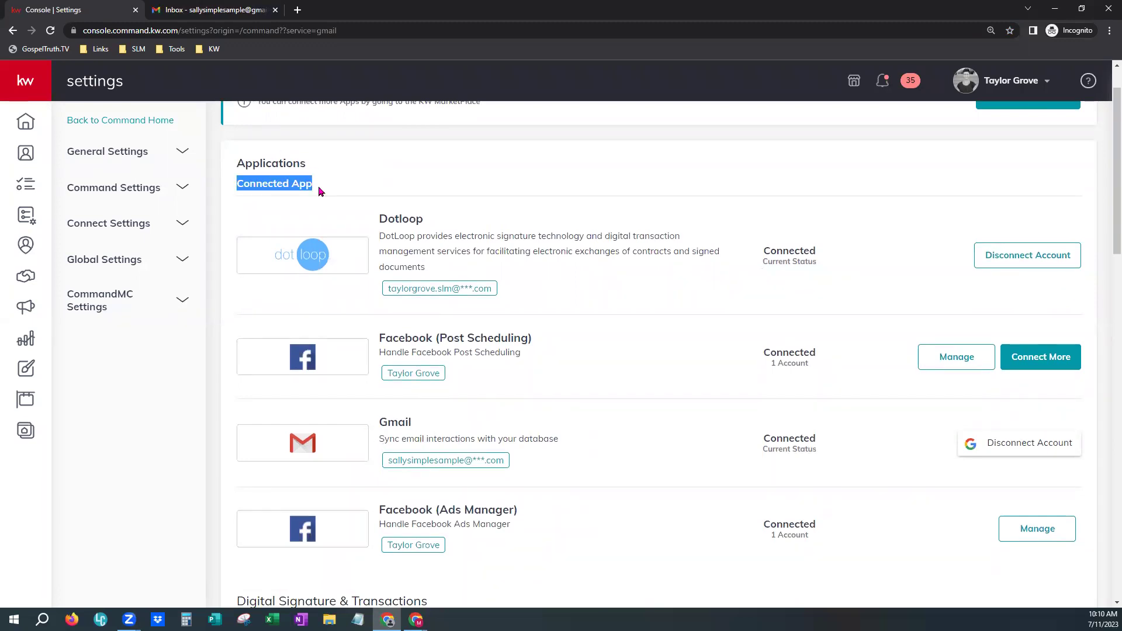
{"action": "left_click", "coordinate": [642, 477]}
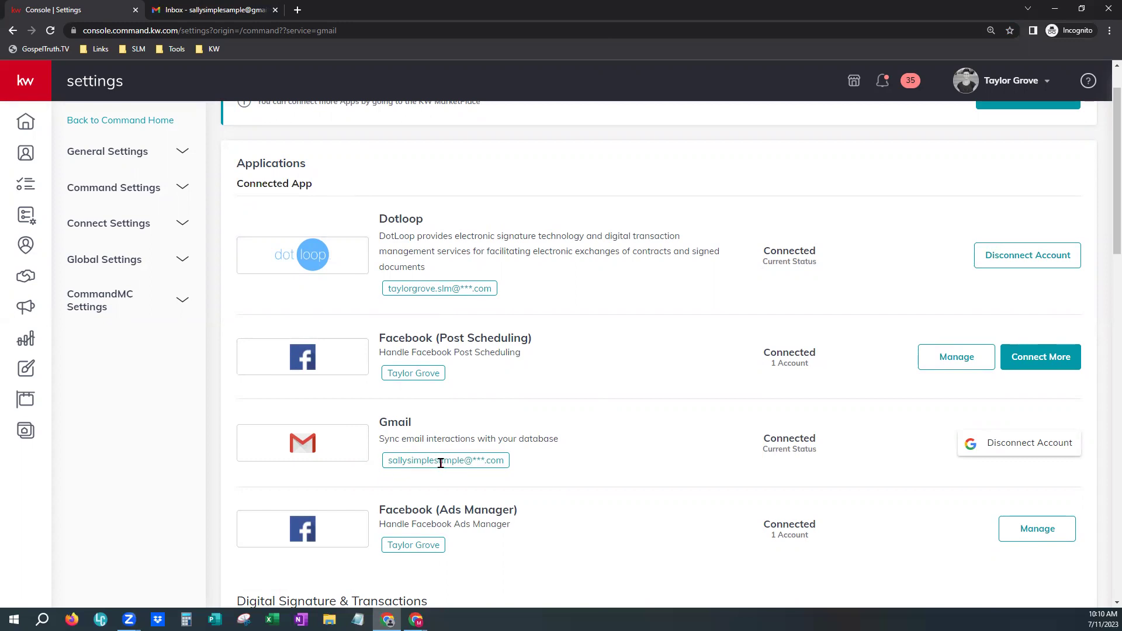
{"action": "left_click_drag", "start_coordinate": [506, 461], "coordinate": [385, 465]}
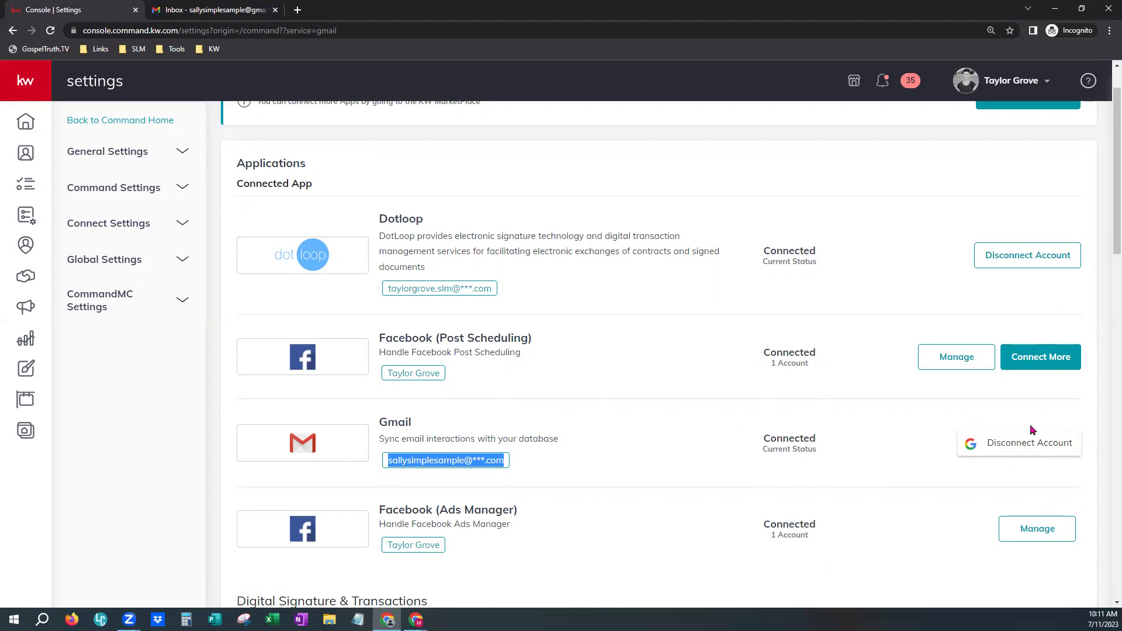
{"action": "left_click", "coordinate": [672, 435]}
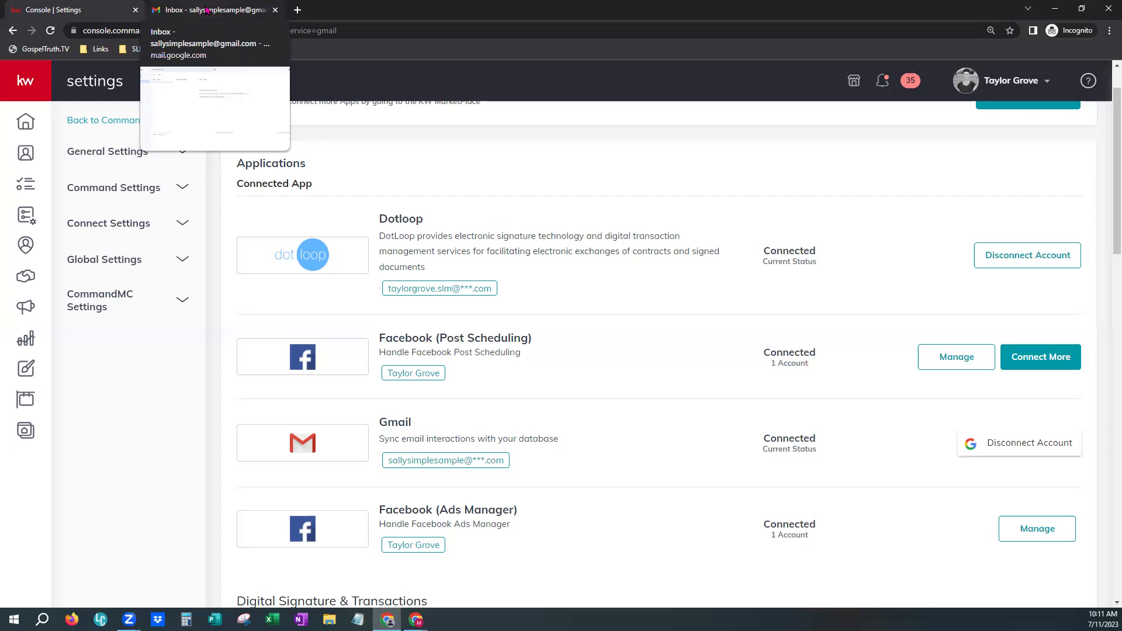
Step: Open the contact last contacted on Jul 11, 2023 and examine the "Test One Subject Line" email on the timeline
{"action": "left_click", "coordinate": [26, 156]}
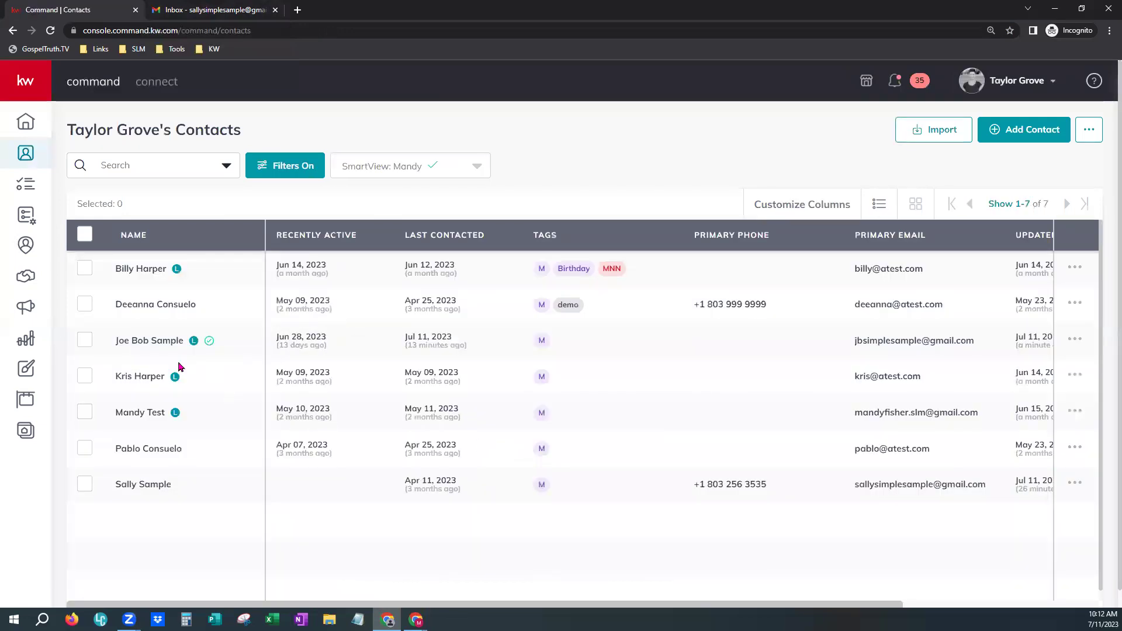
{"action": "left_click", "coordinate": [153, 345]}
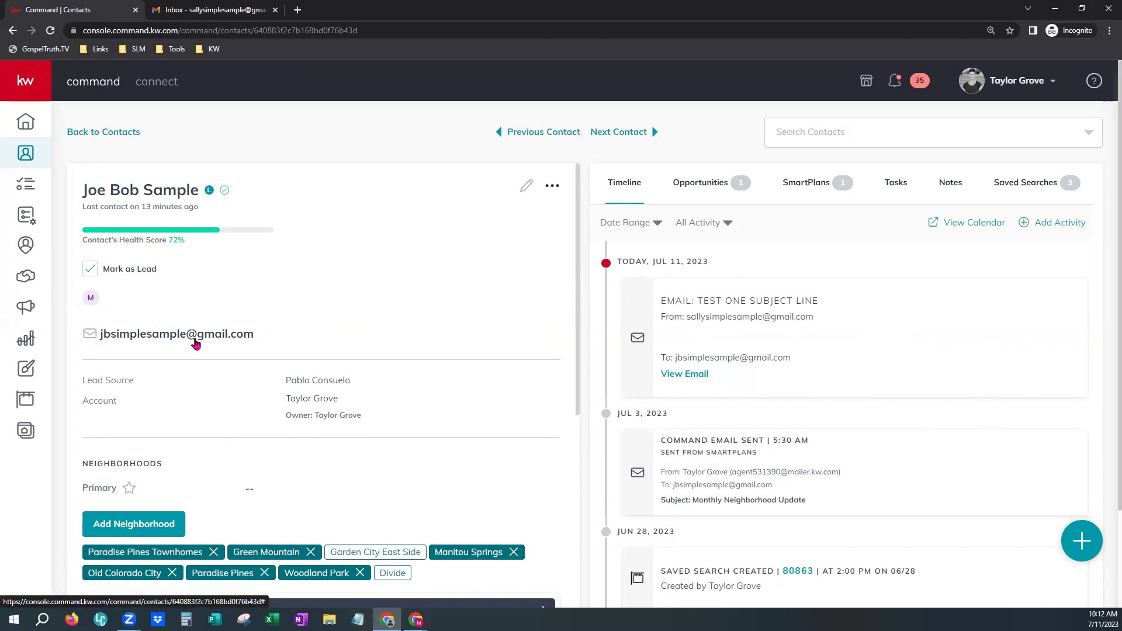
{"action": "right_click", "coordinate": [226, 335]}
{"action": "left_click", "coordinate": [262, 408]}
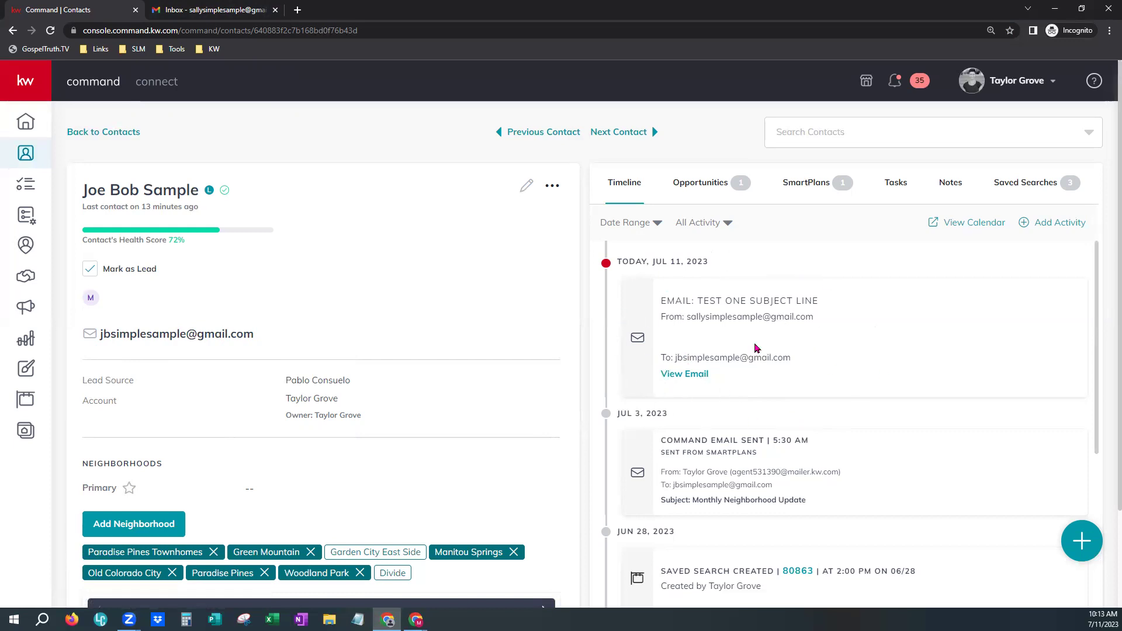
{"action": "left_click_drag", "start_coordinate": [694, 301], "coordinate": [825, 311]}
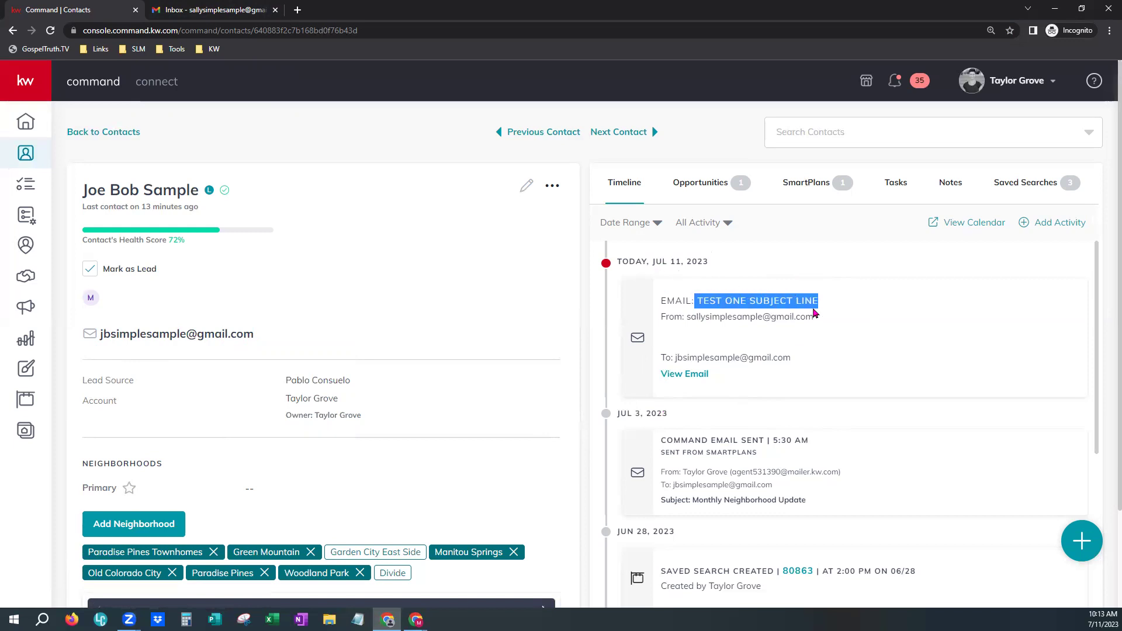
{"action": "left_click", "coordinate": [821, 340]}
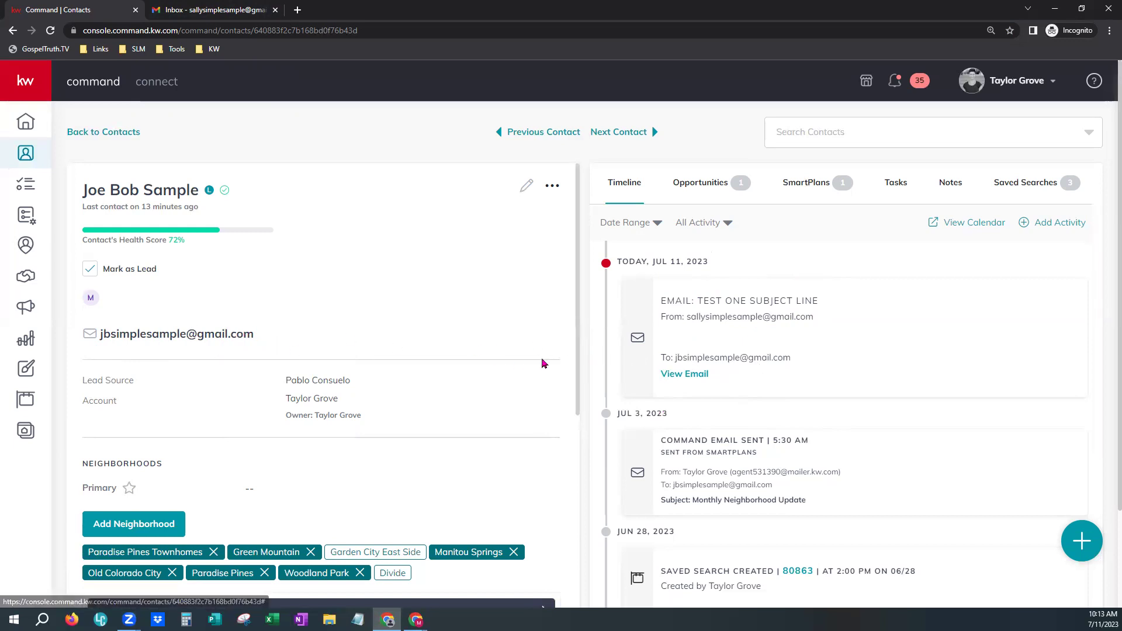
Step: View the full "Test One Subject Line" email in Gmail, checking its sent time and body, and close the message page
{"action": "left_click", "coordinate": [698, 377]}
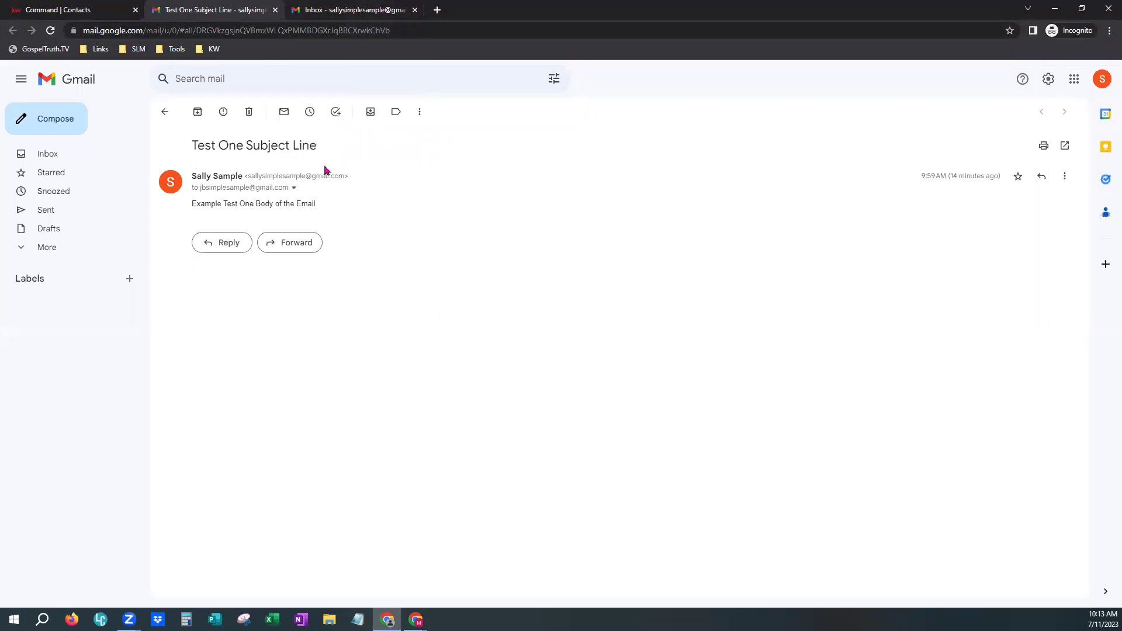
{"action": "left_click_drag", "start_coordinate": [921, 176], "coordinate": [1000, 177]}
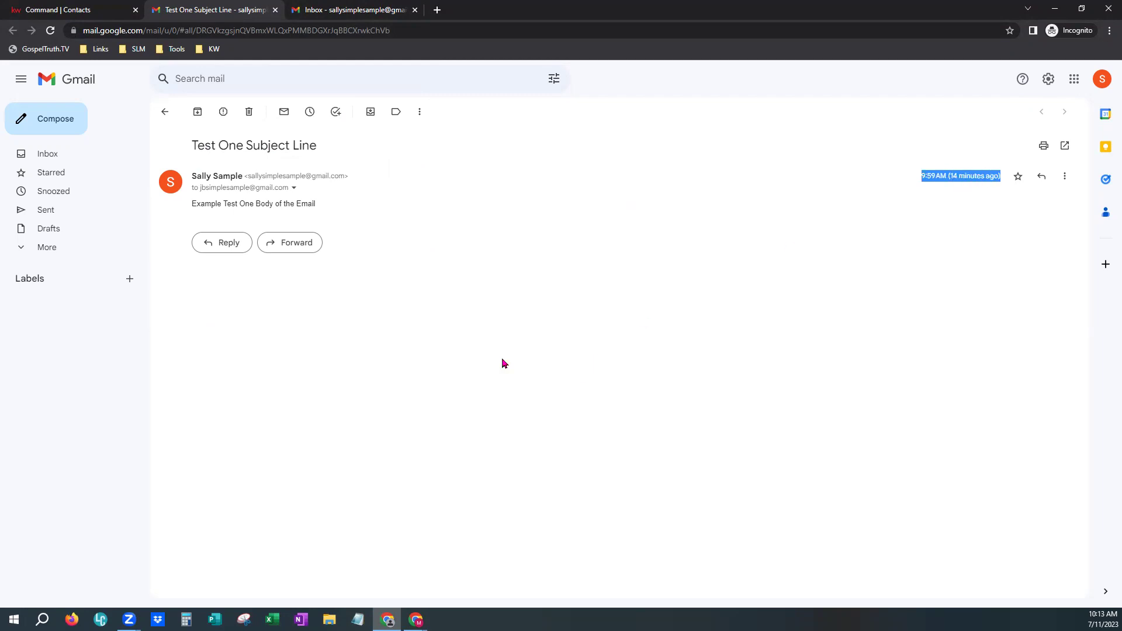
{"action": "left_click_drag", "start_coordinate": [235, 204], "coordinate": [192, 199]}
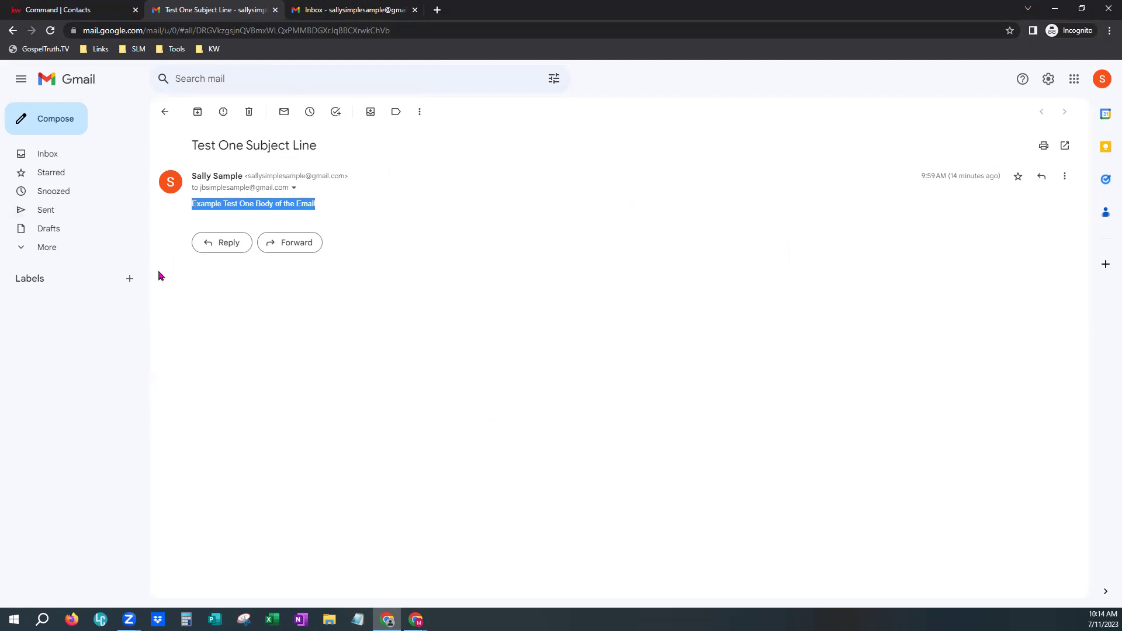
{"action": "left_click", "coordinate": [42, 13]}
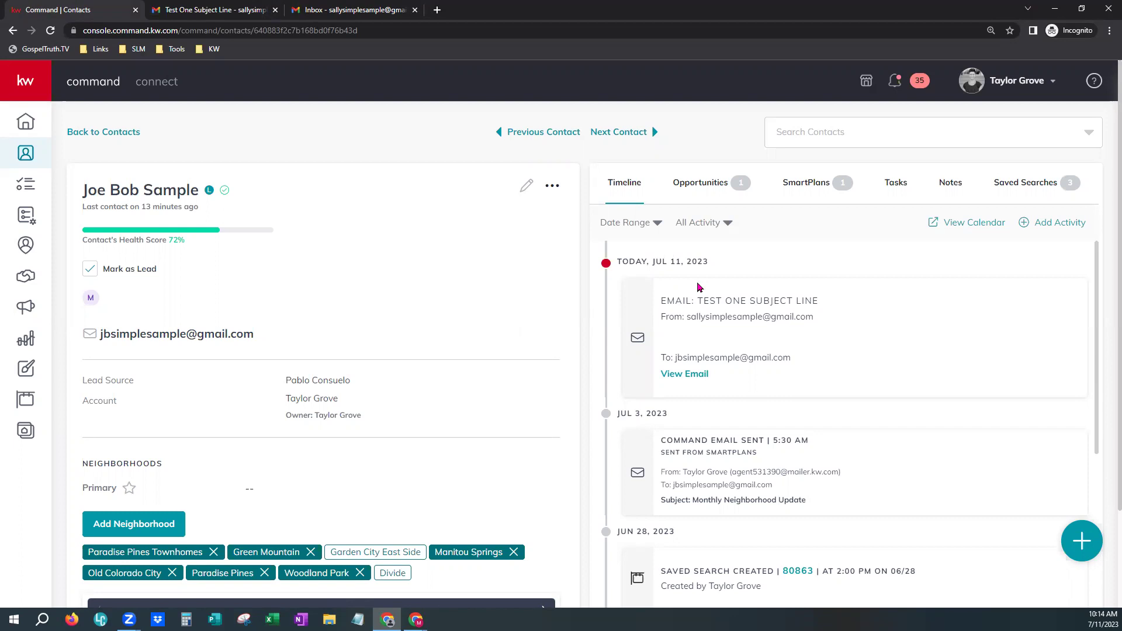
{"action": "left_click", "coordinate": [245, 10]}
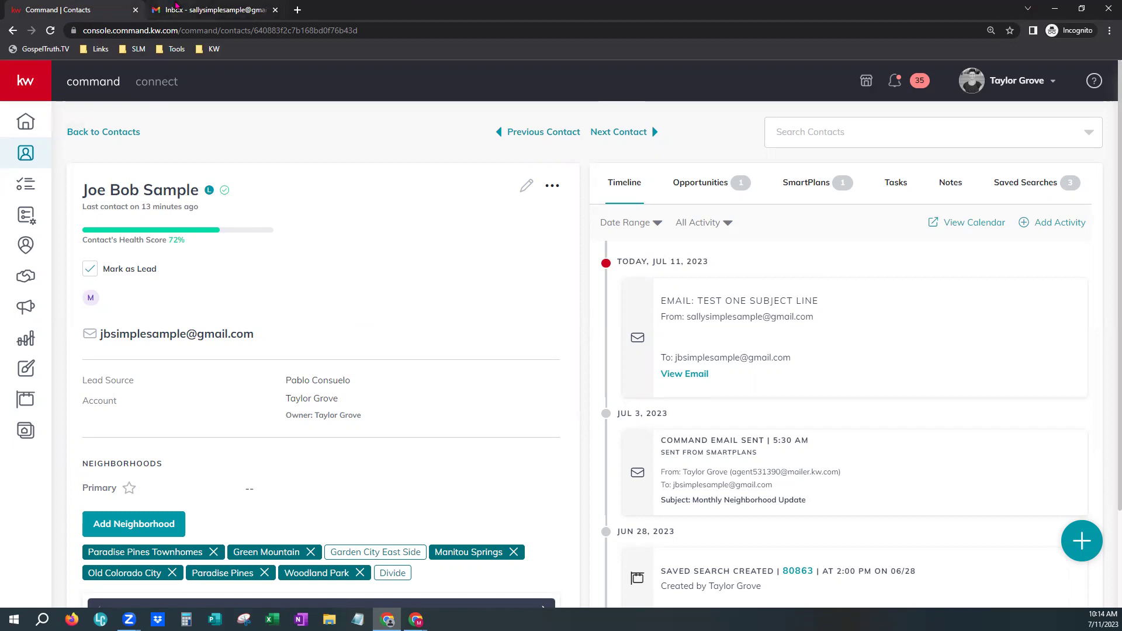
Step: Send the contact a Gmail message with subject "TEST TWO SUBJECT LINE" and body "TEST TWO BODY OF THE EMAIL HERE"
{"action": "left_click", "coordinate": [220, 10]}
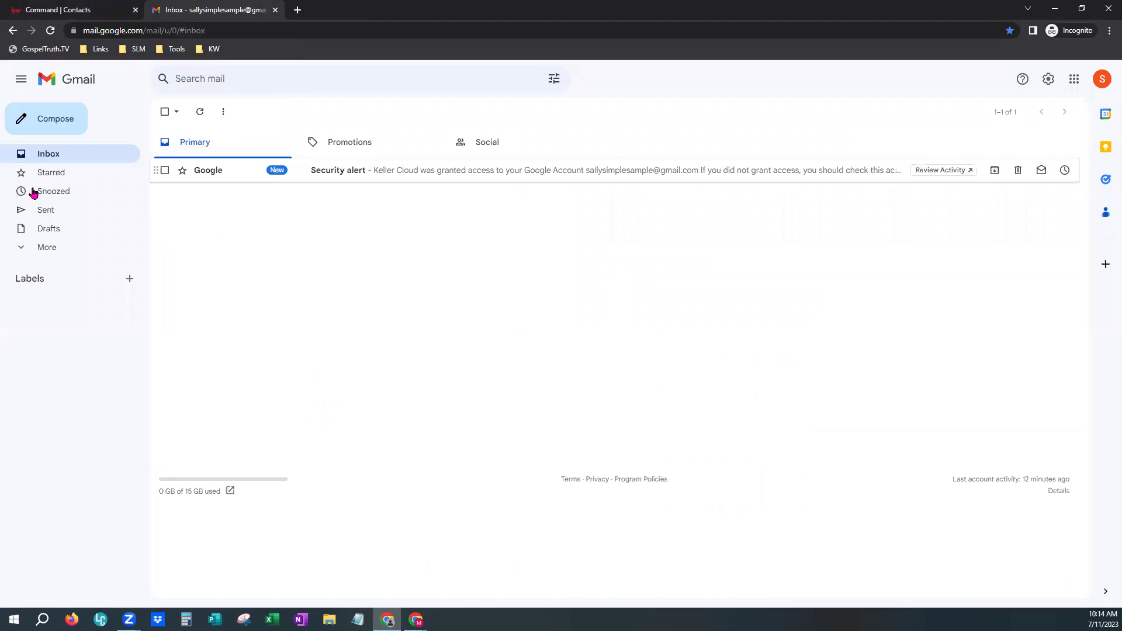
{"action": "left_click", "coordinate": [69, 128]}
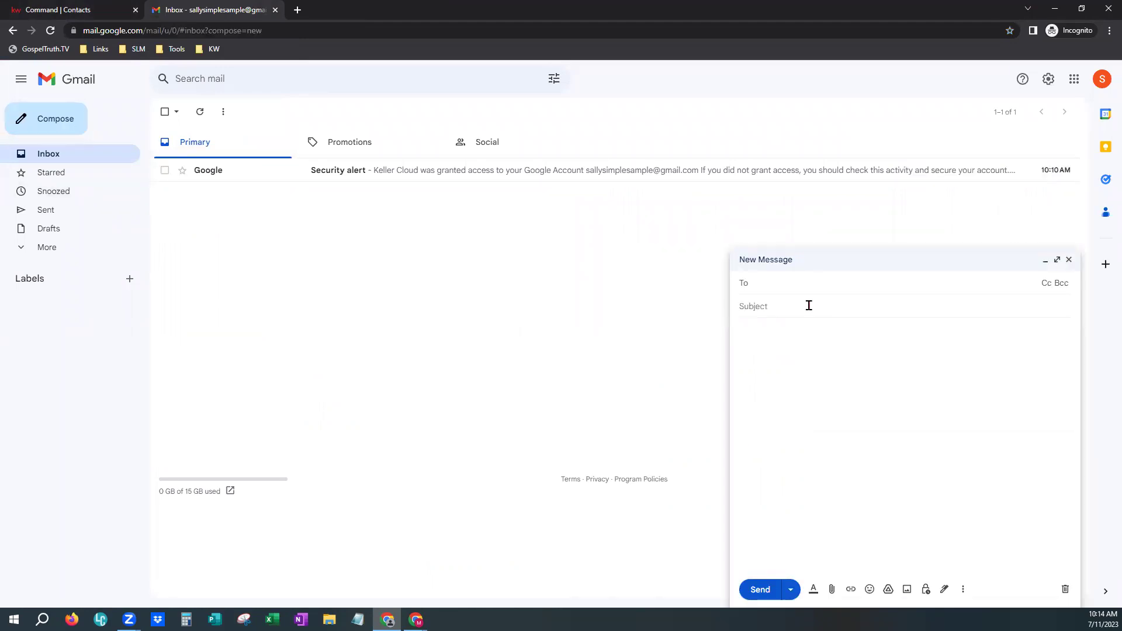
{"action": "type", "text": "jbsim"}
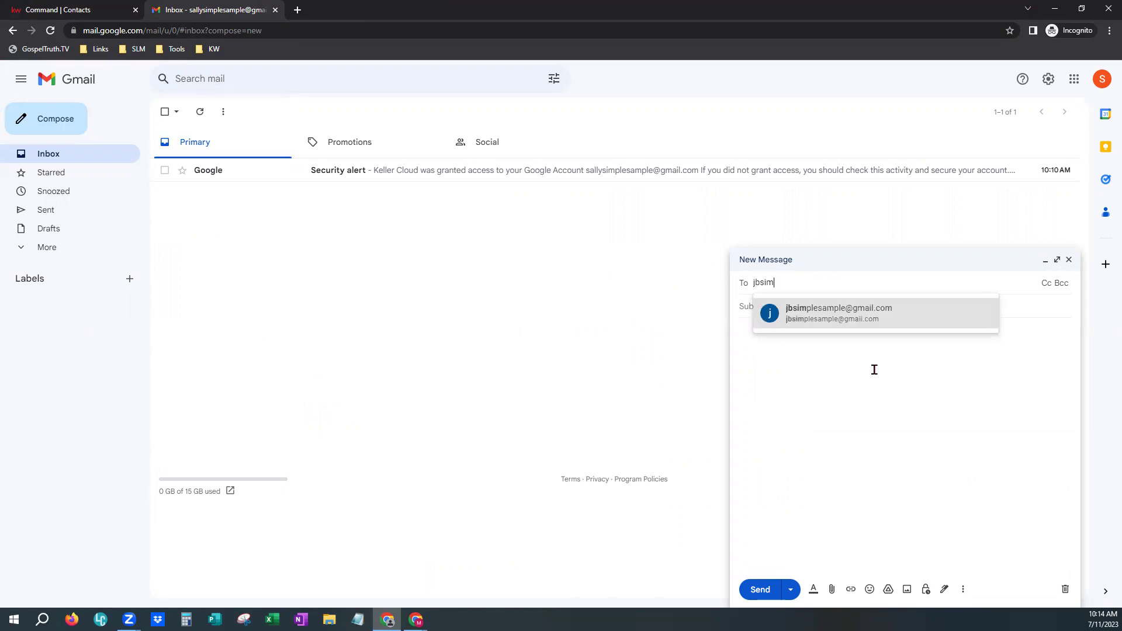
{"action": "key", "text": "Return"}
{"action": "key", "text": "Tab"}
{"action": "type", "text": "TEST TWO "}
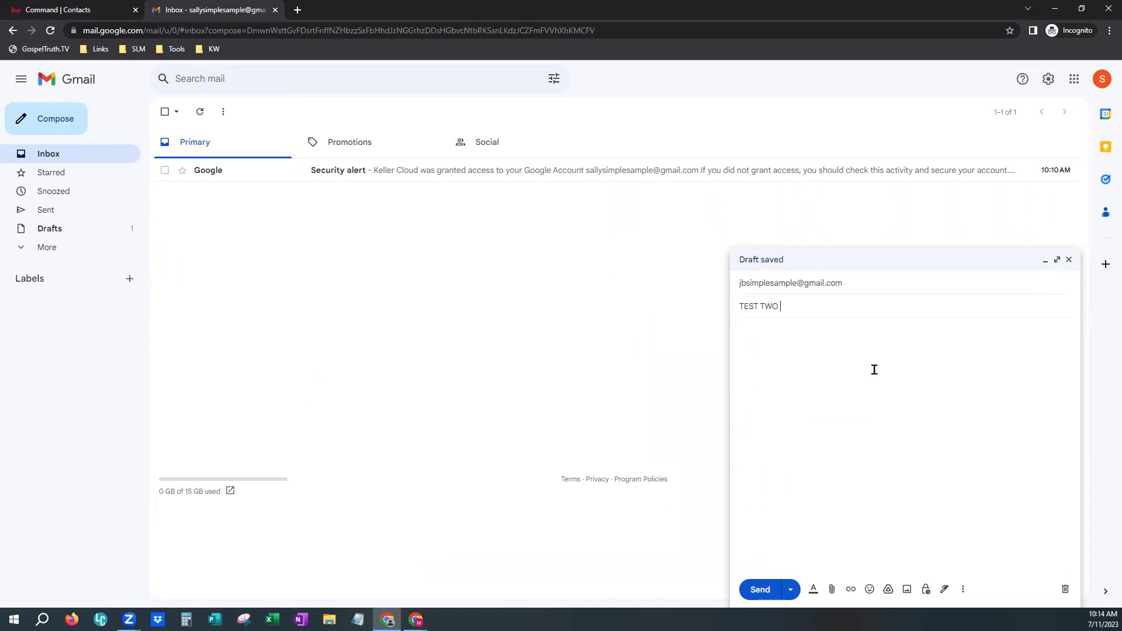
{"action": "type", "text": "SUBJECT LINE"}
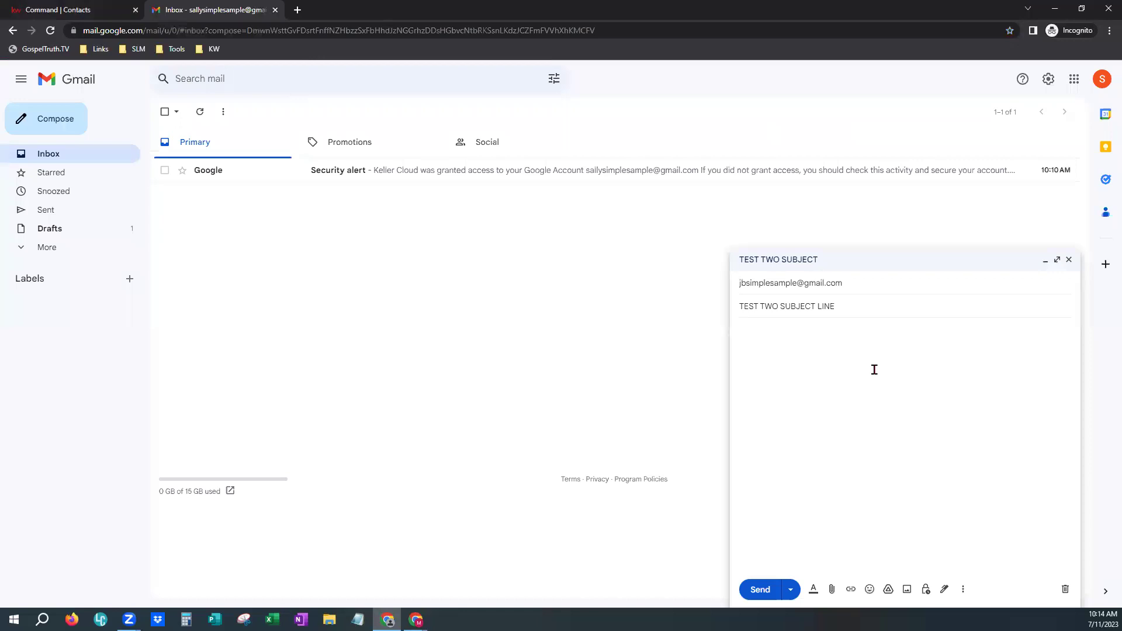
{"action": "key", "text": "Tab"}
{"action": "type", "text": "TEST TWO BODY OF THE EMAIL H"}
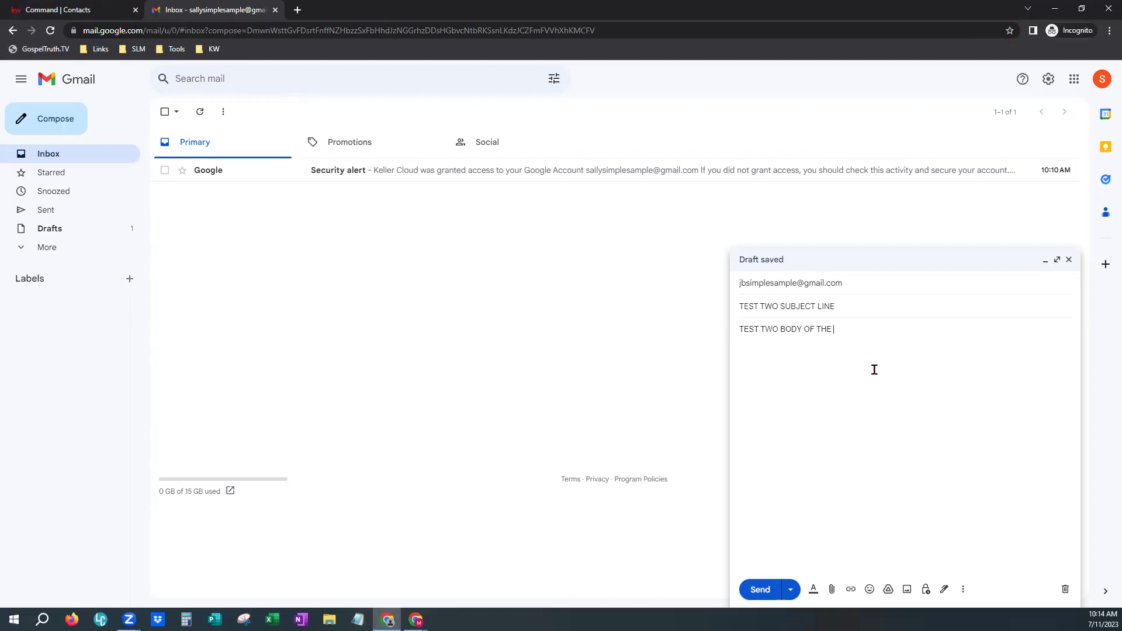
{"action": "type", "text": "ERE"}
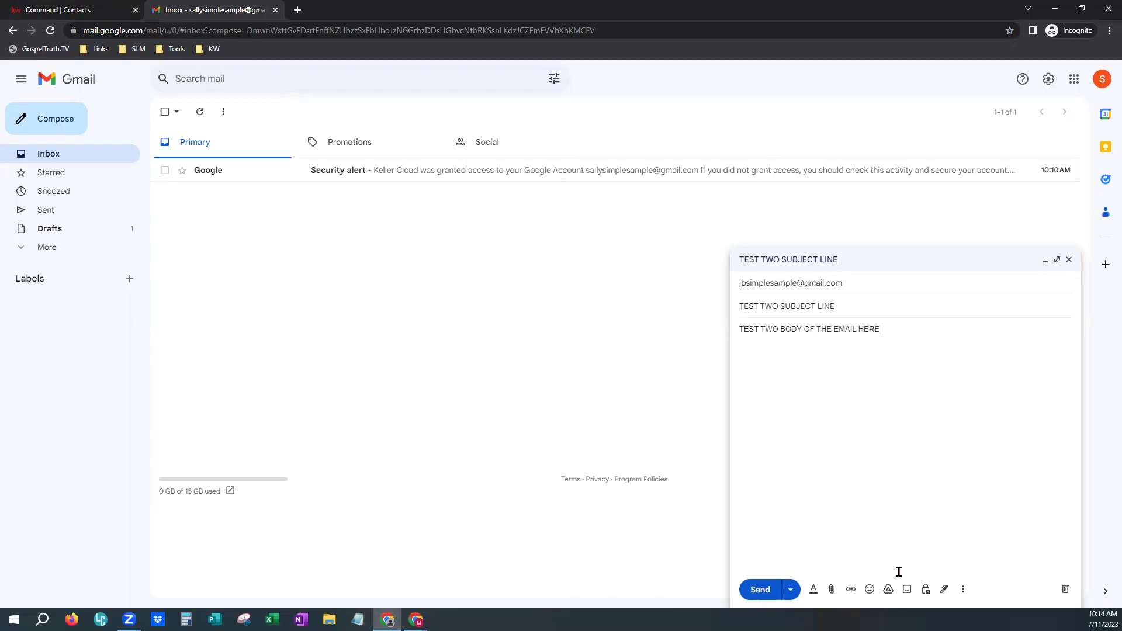
{"action": "left_click", "coordinate": [761, 592]}
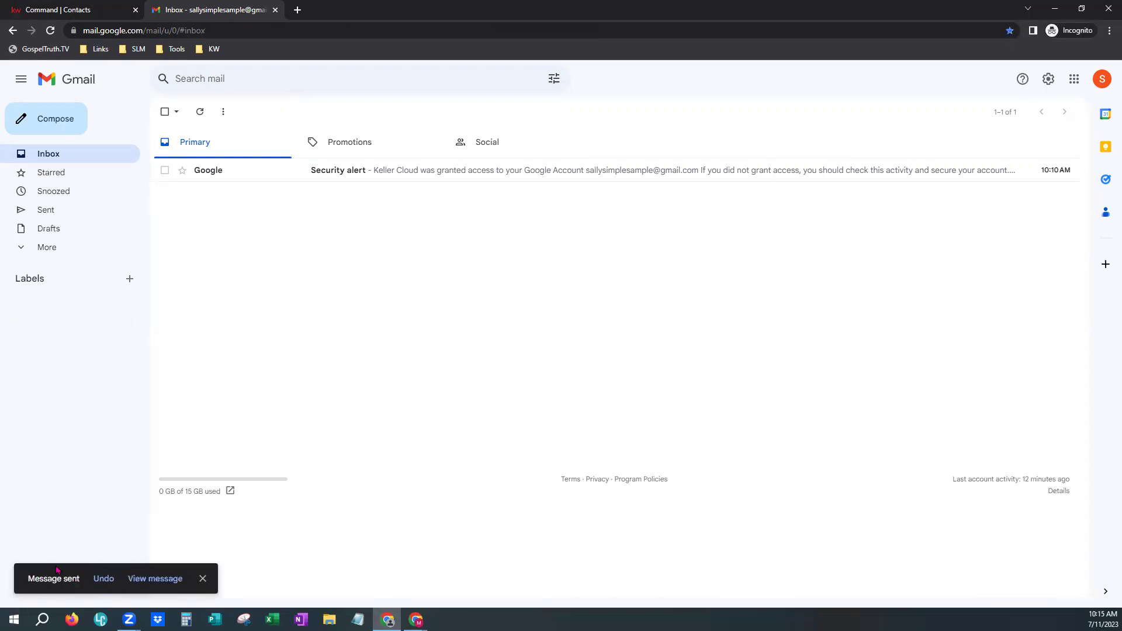
Step: Switch to the contact's page in KW Command, reload it and check the timeline for the "TEST TWO SUBJECT LINE" email
{"action": "left_click", "coordinate": [82, 12]}
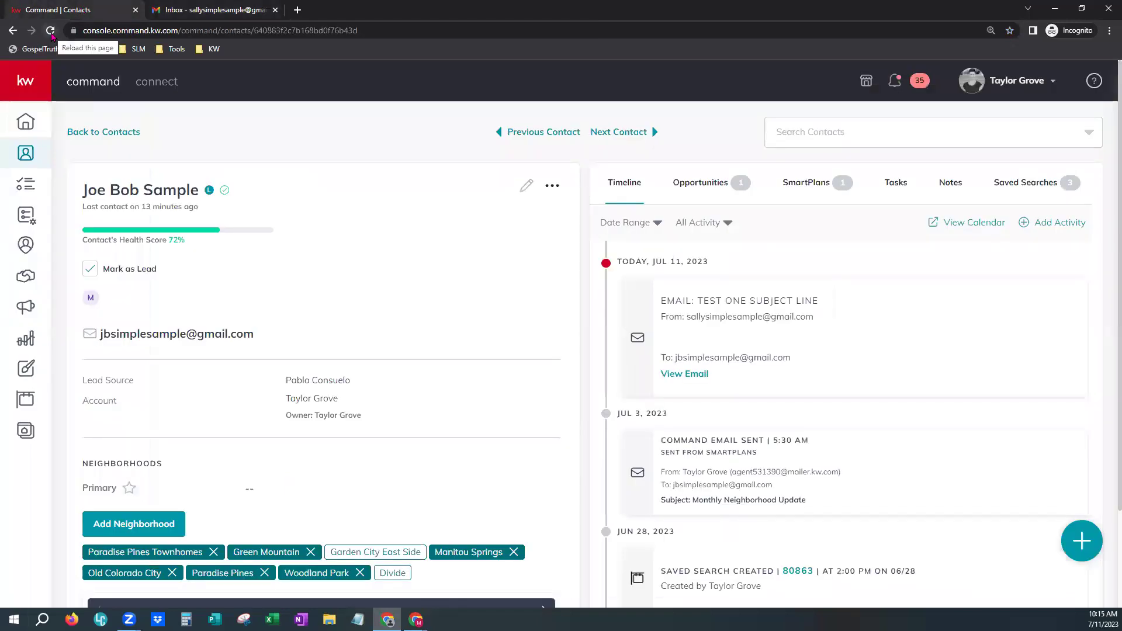
{"action": "left_click", "coordinate": [51, 34]}
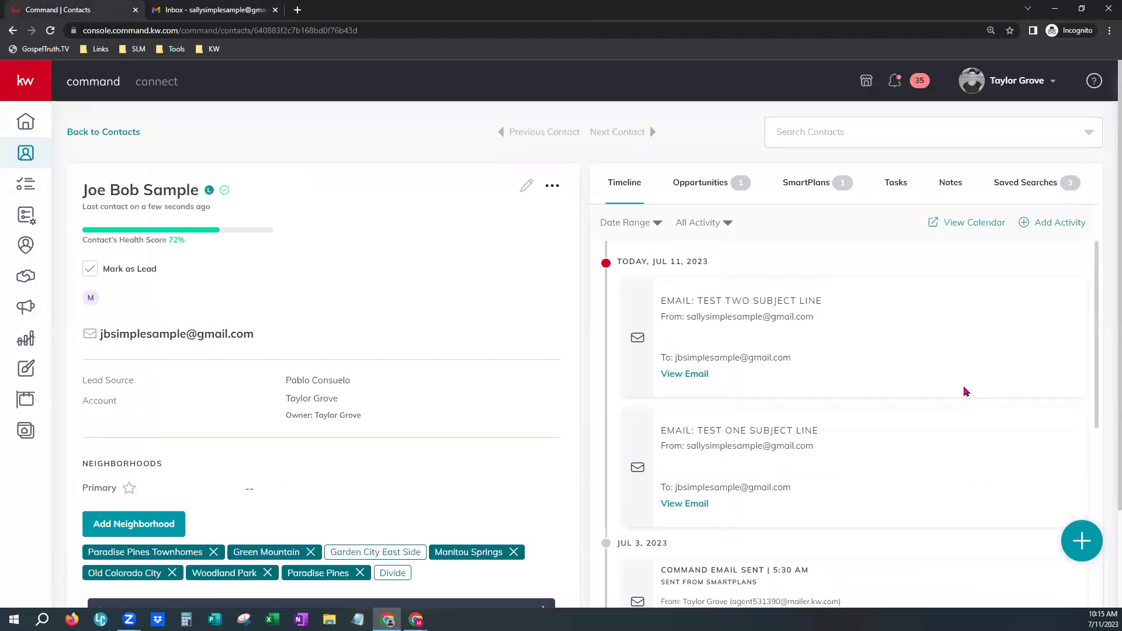
{"action": "left_click_drag", "start_coordinate": [659, 301], "coordinate": [825, 310]}
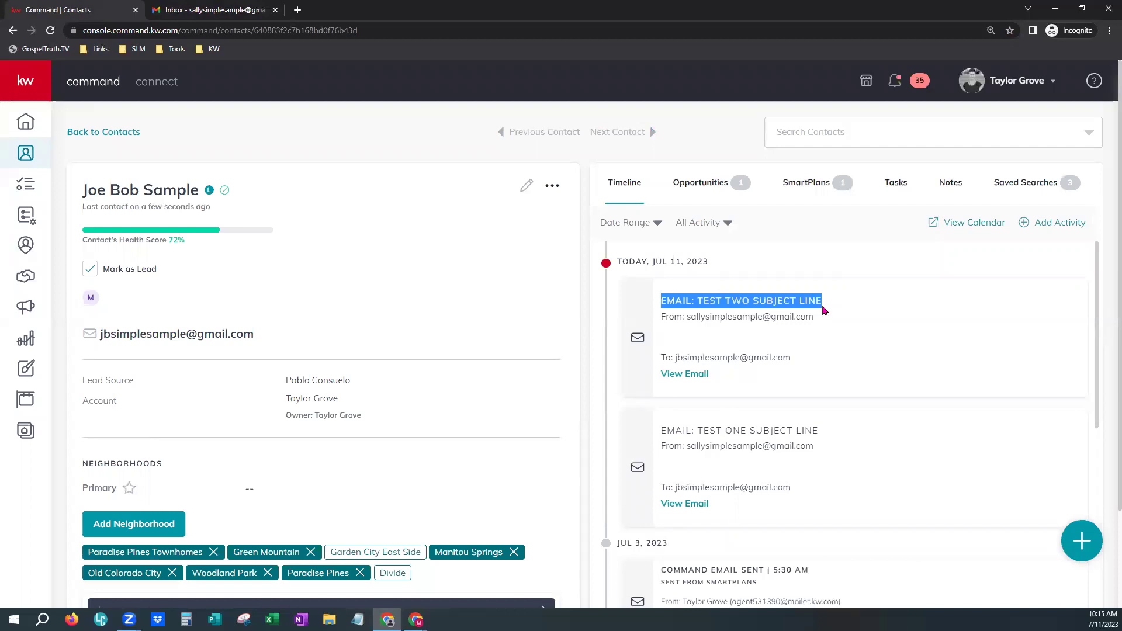
Step: View the full "TEST TWO SUBJECT LINE" email in Gmail, checking its sent time, and return to the contact's timeline in KW Command
{"action": "left_click", "coordinate": [693, 381]}
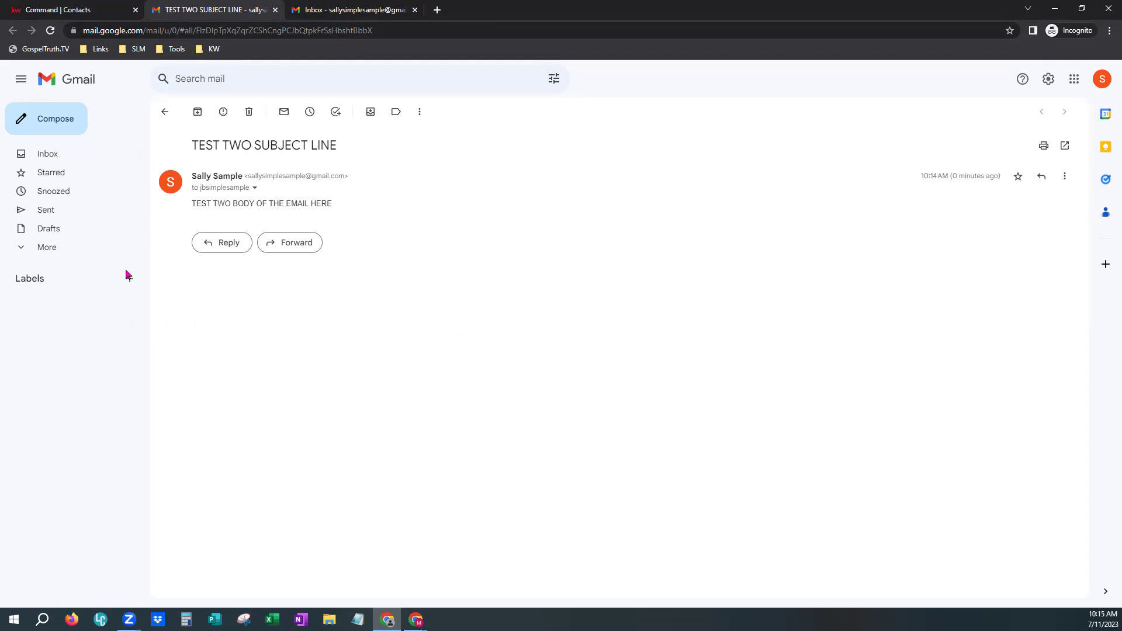
{"action": "left_click_drag", "start_coordinate": [926, 177], "coordinate": [1006, 183]}
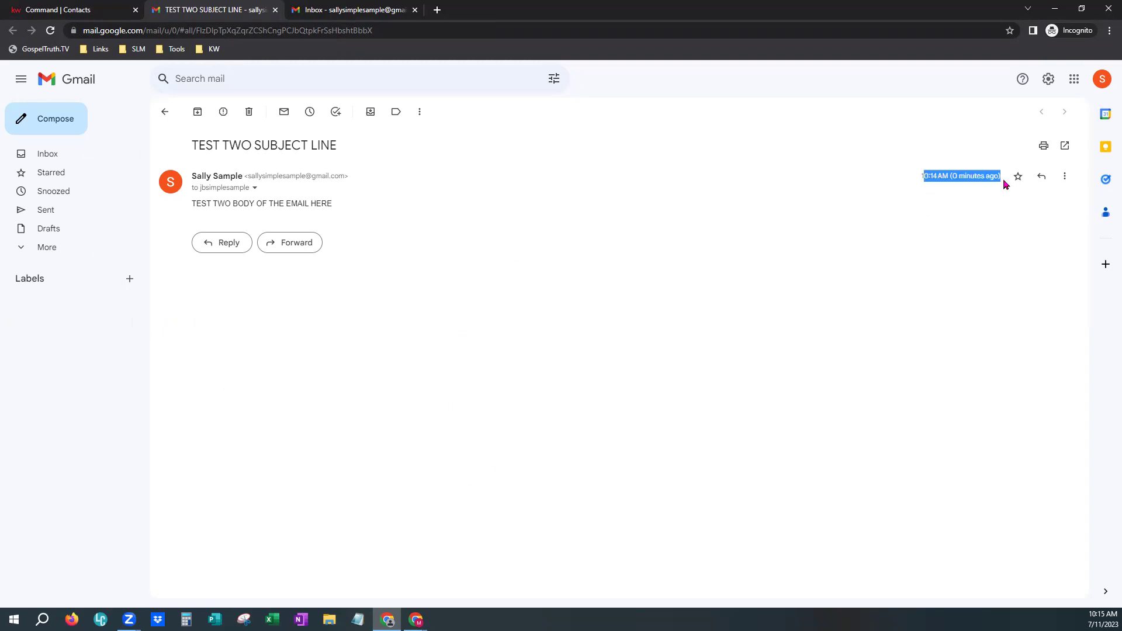
{"action": "left_click", "coordinate": [773, 345]}
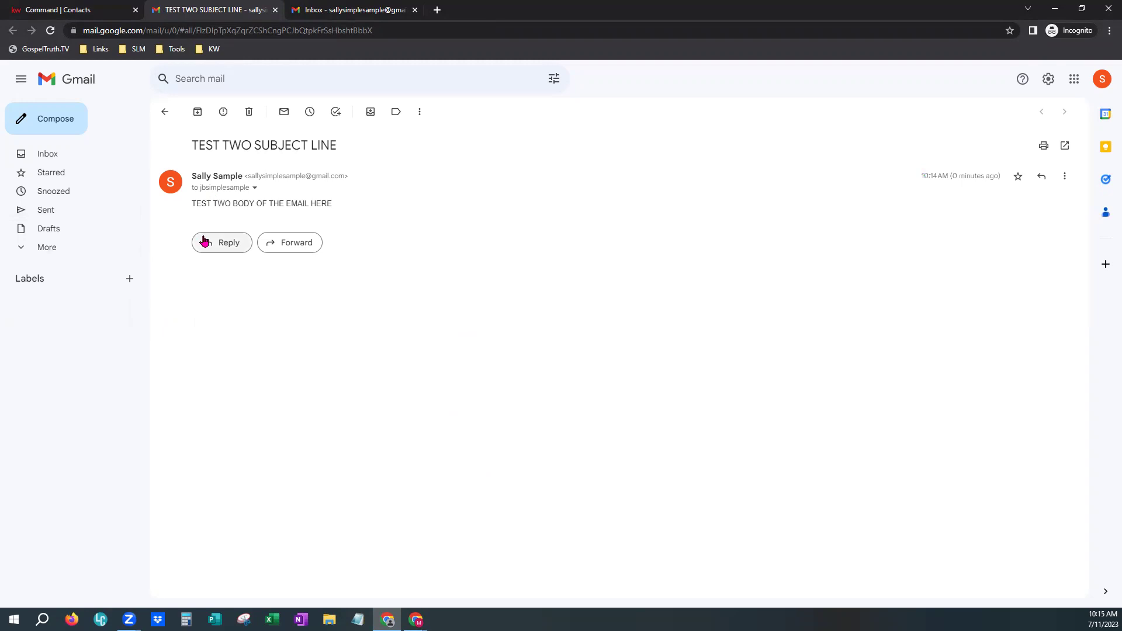
{"action": "left_click", "coordinate": [78, 11]}
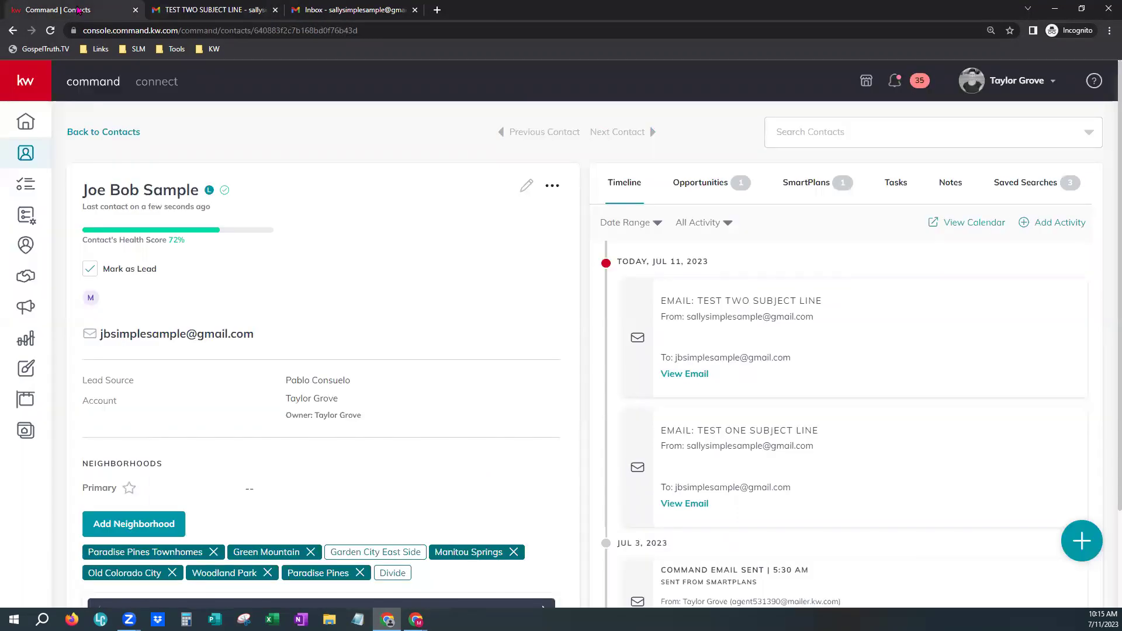